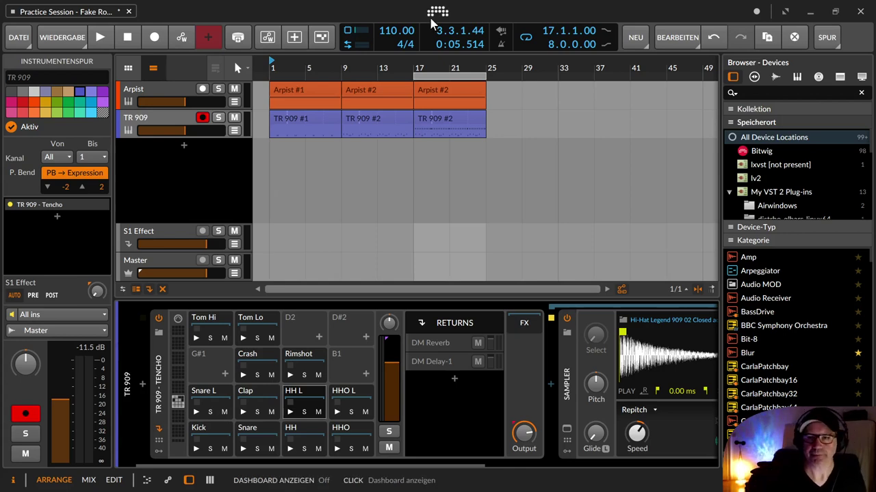
# Step: Select the Arpist track and play the arrangement briefly from the start, and stop playback
pyautogui.click(173, 96)
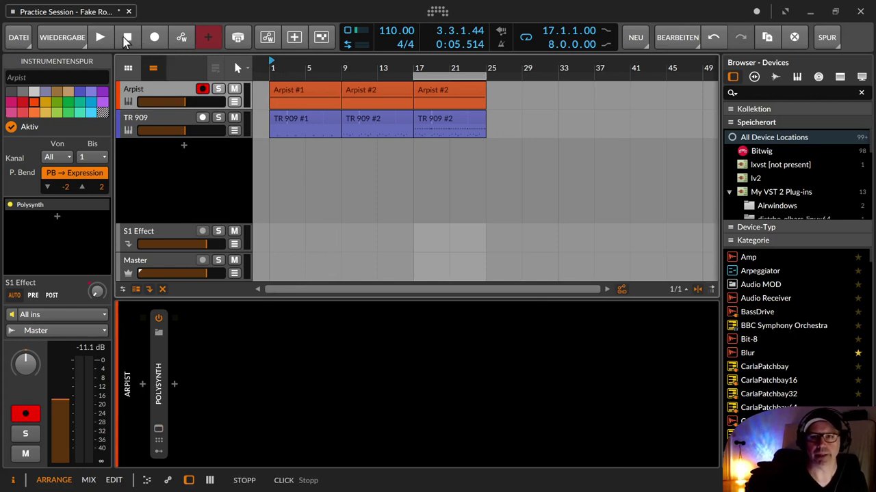
pyautogui.press('space')
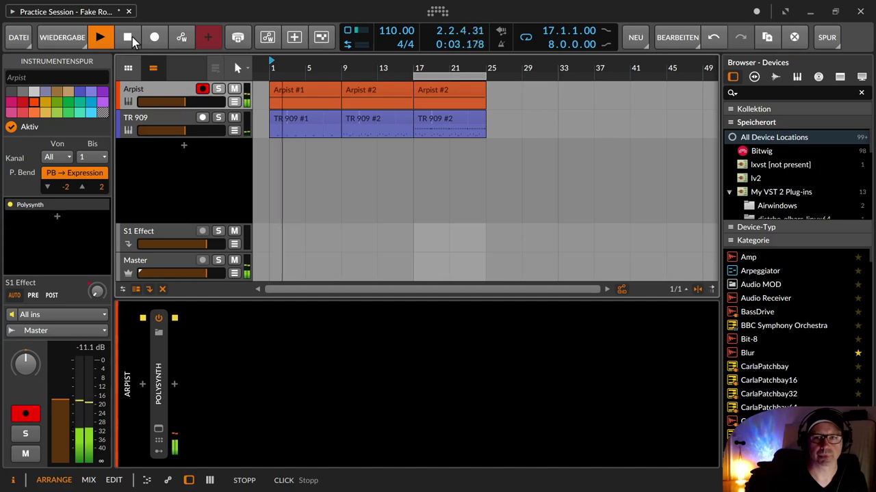
pyautogui.click(132, 37)
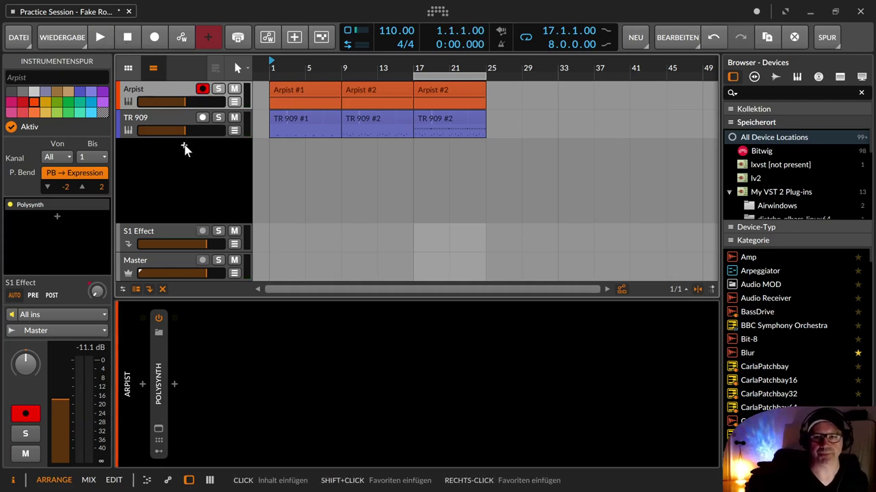
# Step: Duplicate the TR 909 track and delete all three clips on the copy
pyautogui.click(152, 121)
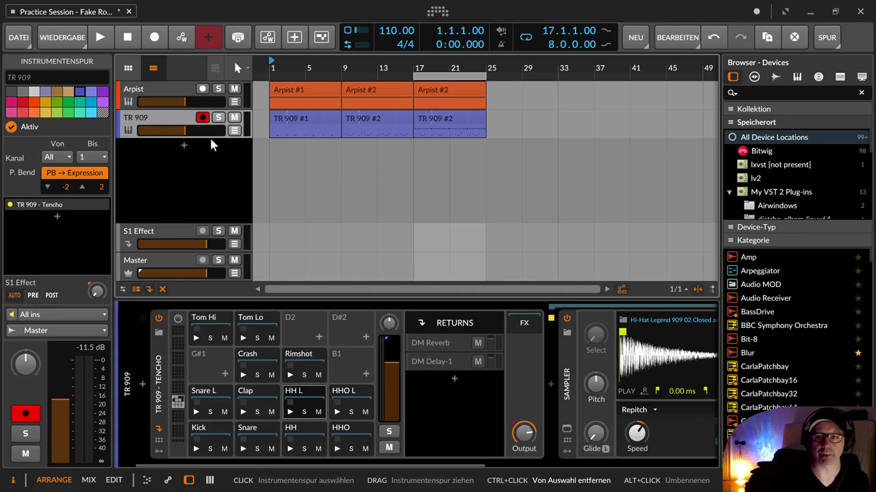
pyautogui.hotkey('ctrl', 'd')
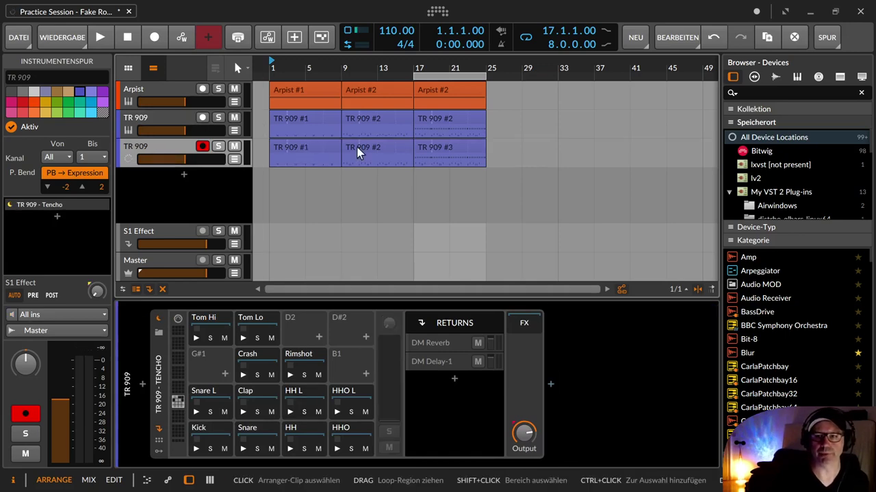
pyautogui.click(301, 148)
pyautogui.keyDown('shift'); pyautogui.click(443, 149); pyautogui.keyUp('shift')
pyautogui.press('Delete')
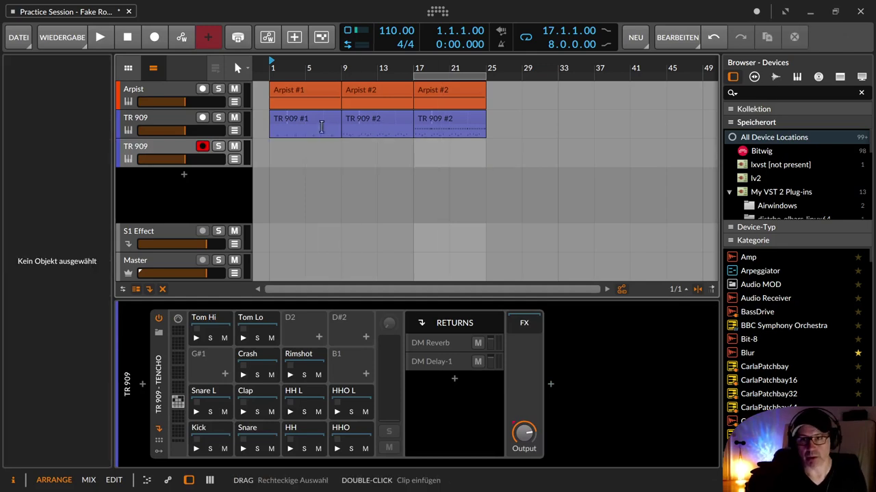
# Step: Solo the duplicated TR 909 track and bring up the Kick pad's device chain
pyautogui.click(218, 145)
pyautogui.click(137, 147)
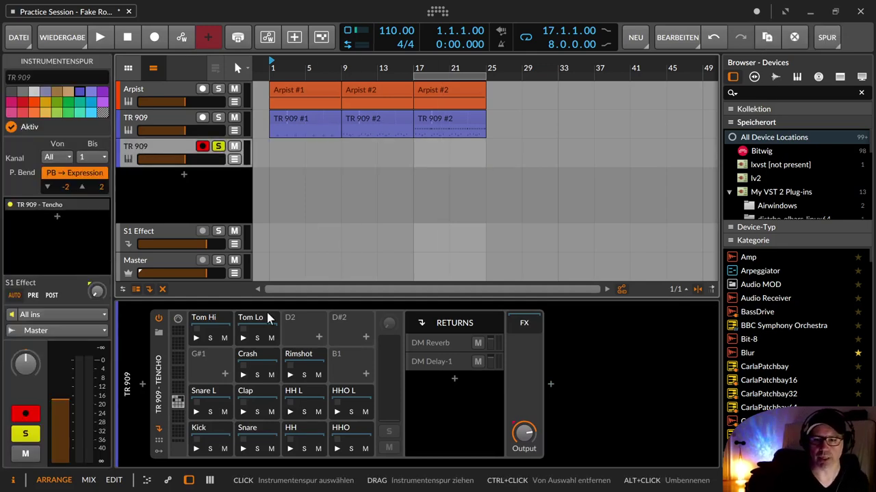
pyautogui.click(213, 443)
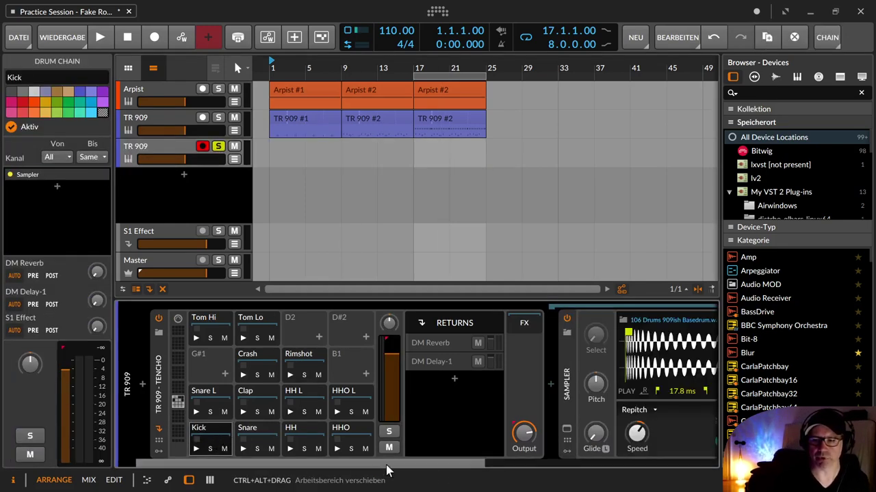
pyautogui.scroll(-5, 650, 452)
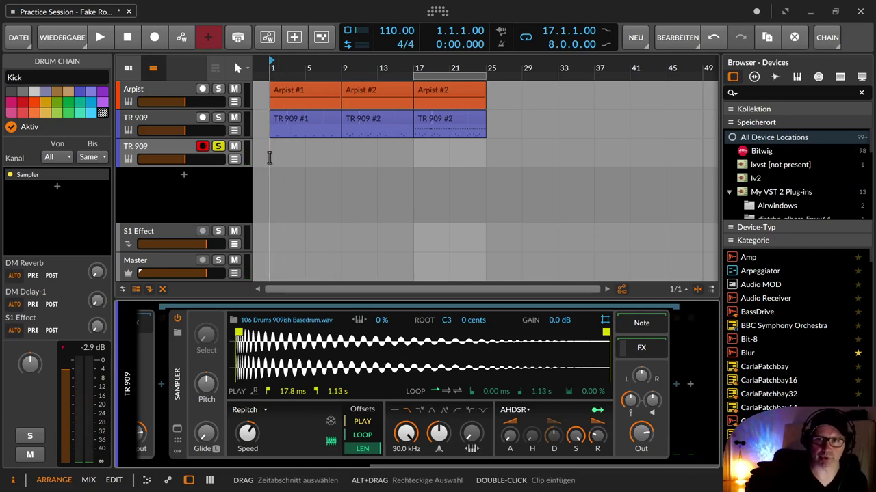
# Step: Insert a Reverb device after the Sampler in the Kick pad's chain
pyautogui.click(677, 387)
pyautogui.write('rever')
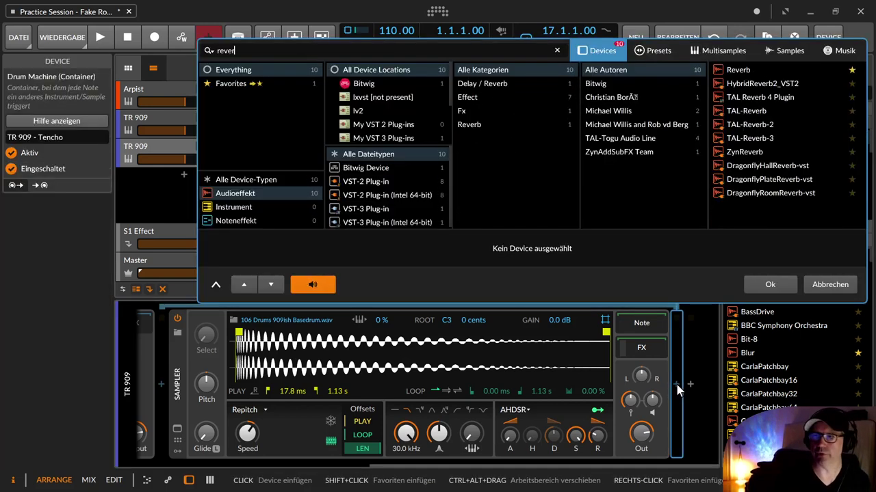
pyautogui.press('Return')
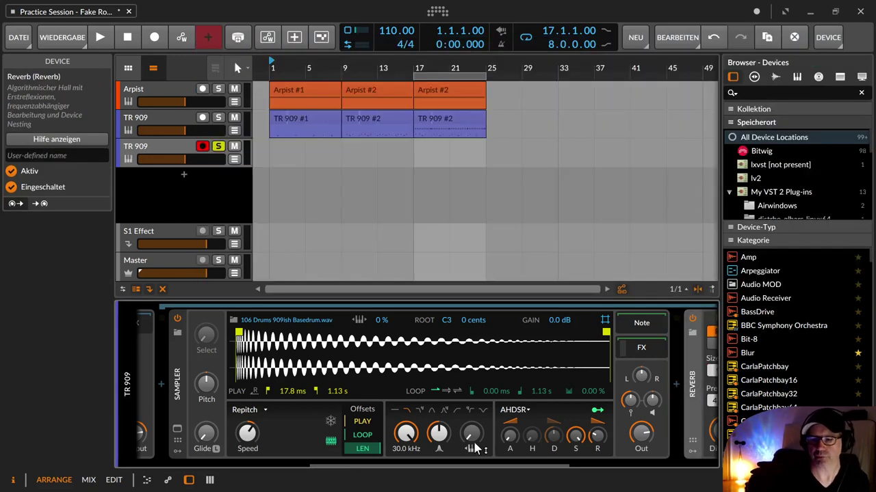
# Step: Set the Reverb's decay time to 9.55 s and mix to 47%, with width, buildup and diffusion at maximum
pyautogui.moveTo(466, 466); pyautogui.dragTo(661, 470)
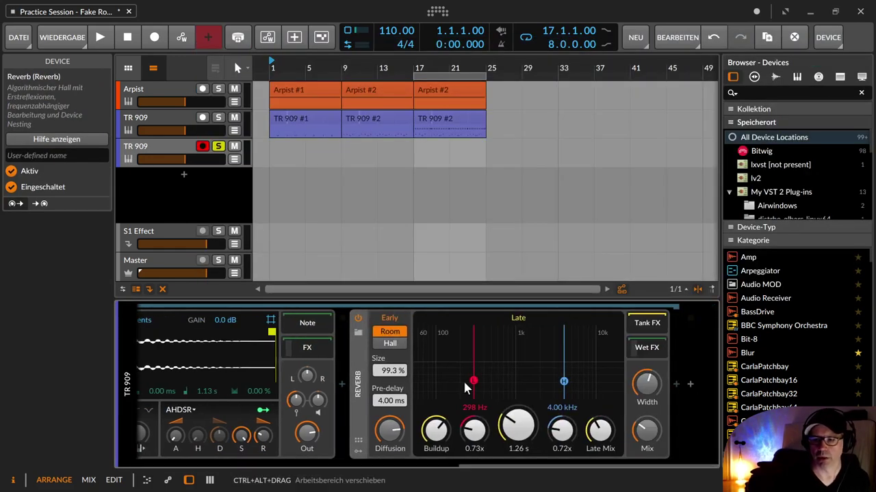
pyautogui.moveTo(518, 449); pyautogui.dragTo(518, 418)
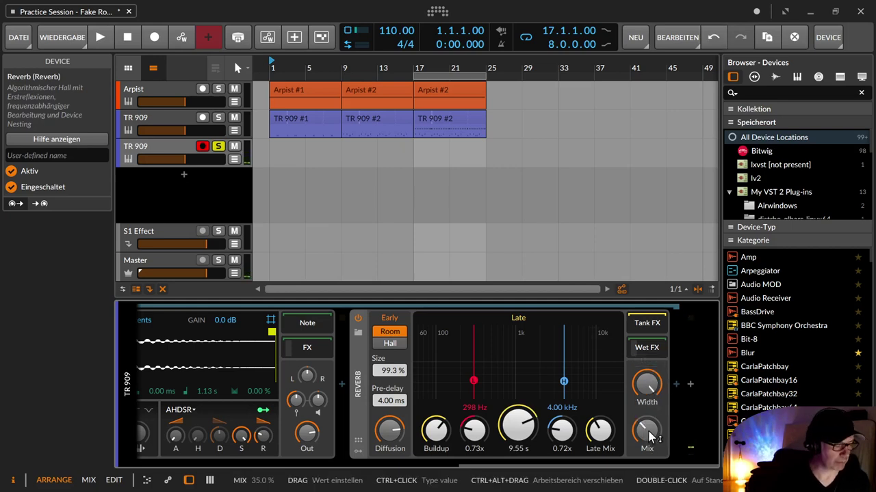
pyautogui.moveTo(649, 434); pyautogui.dragTo(650, 419)
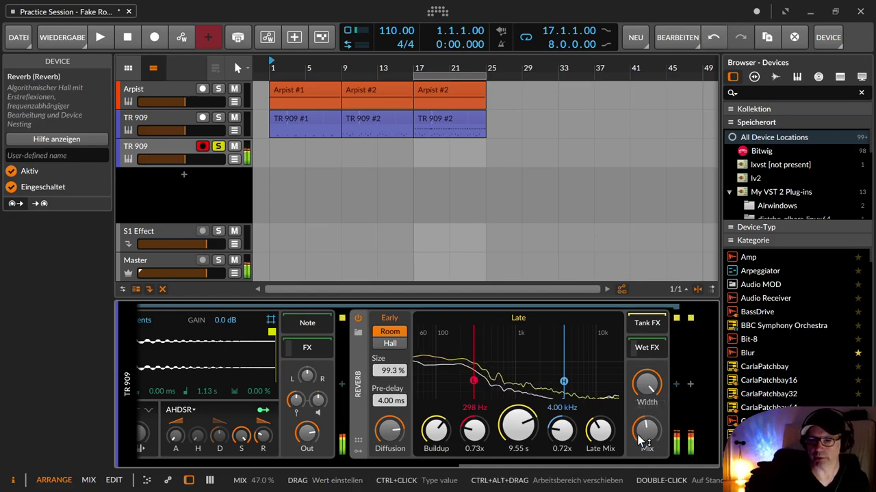
pyautogui.moveTo(449, 428); pyautogui.dragTo(448, 416)
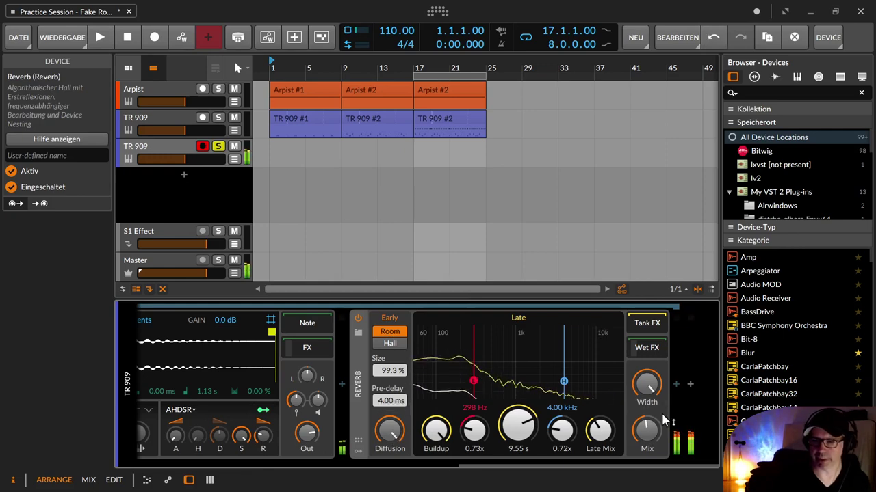
# Step: Insert a Compressor after the Reverb in the Kick chain and set its threshold to -13.0 dB
pyautogui.click(678, 384)
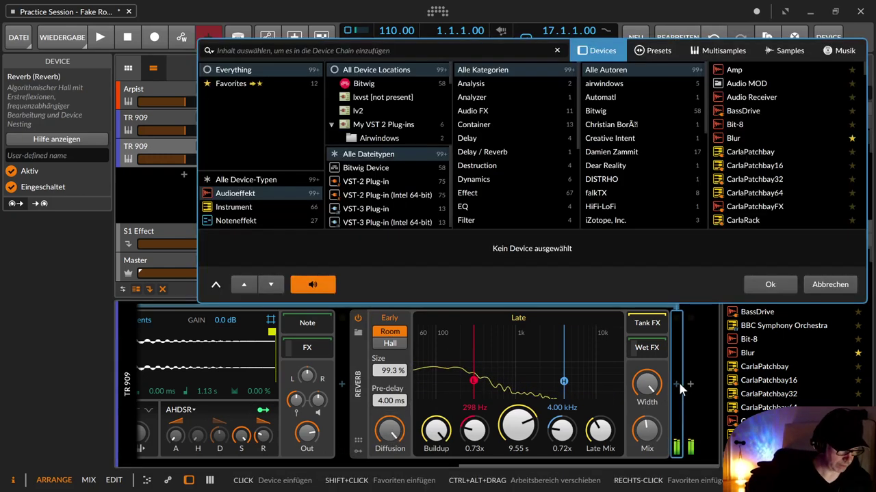
pyautogui.write('compre')
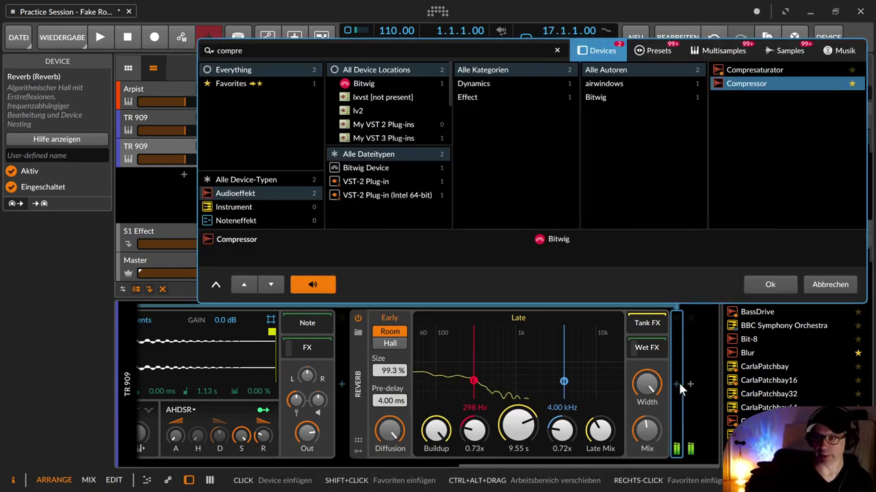
pyautogui.press('Return')
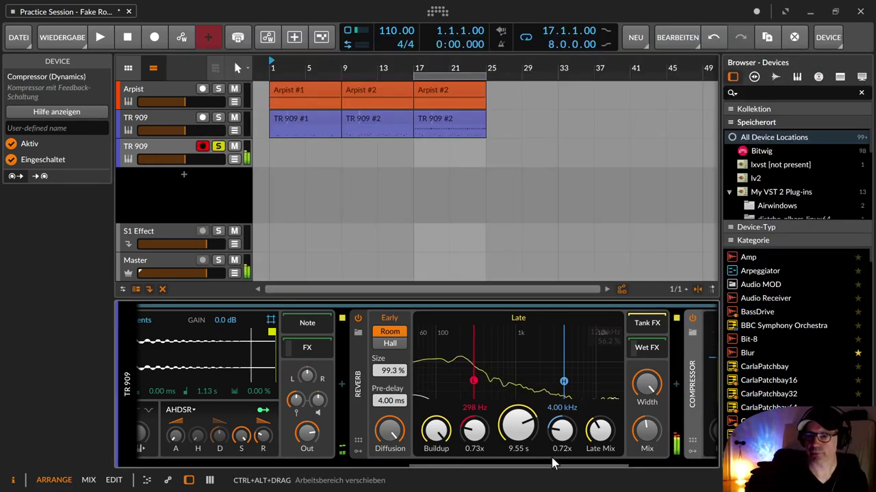
pyautogui.moveTo(541, 463); pyautogui.dragTo(630, 463)
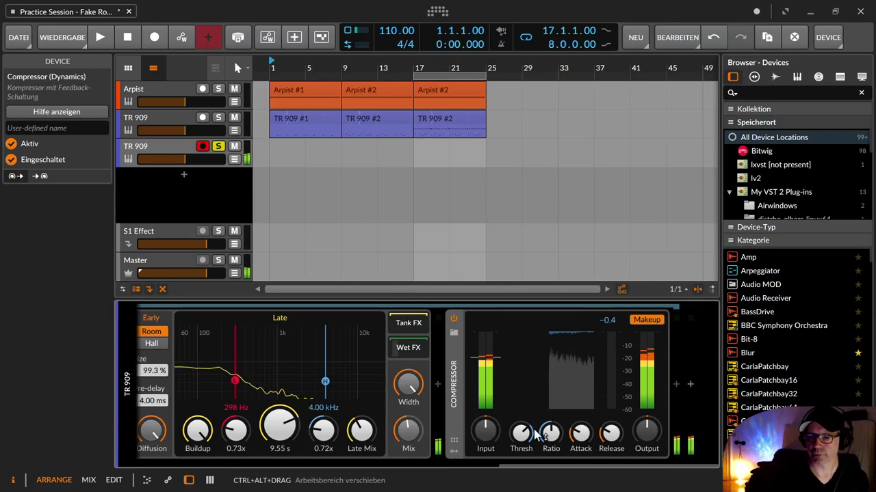
pyautogui.moveTo(524, 434)
pyautogui.mouseDown()
pyautogui.moveTo(525, 455)
pyautogui.moveTo(522, 440)
pyautogui.mouseUp()
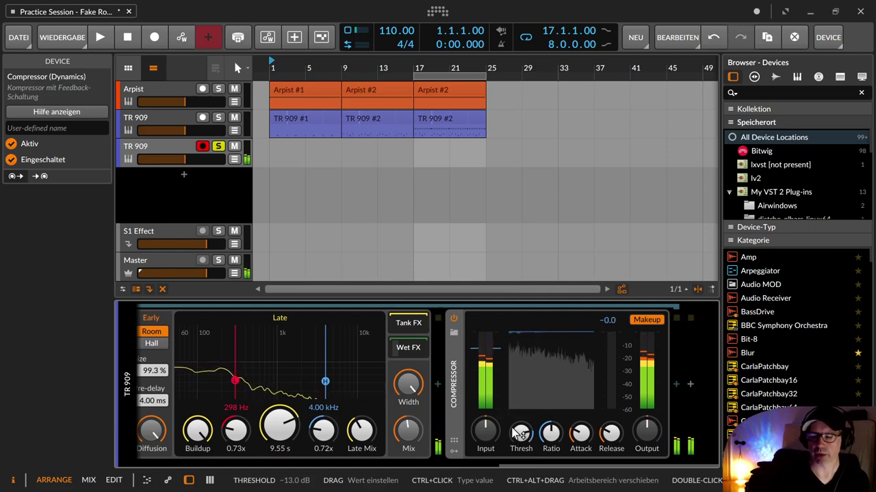
# Step: Create an eight-bar clip starting at bar 1 on the duplicated TR 909 track and open it in the note editor
pyautogui.click(280, 161)
pyautogui.doubleClick(280, 161)
pyautogui.click(276, 151)
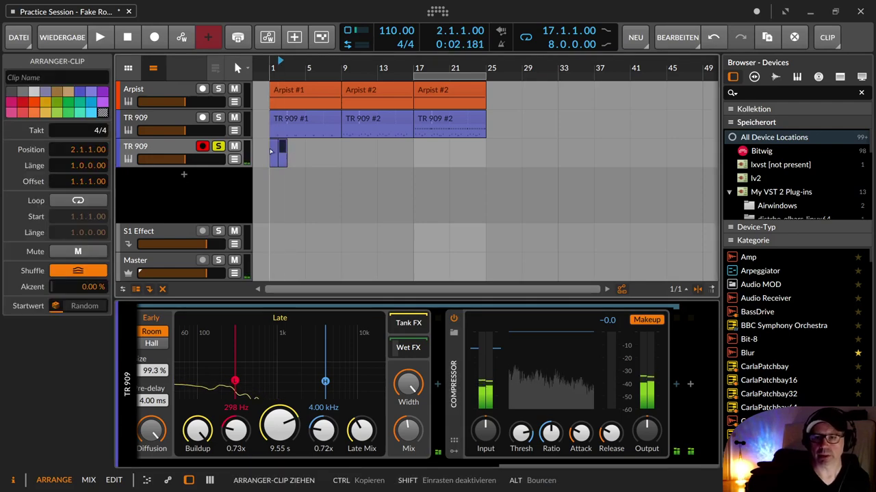
pyautogui.moveTo(276, 149); pyautogui.dragTo(344, 139)
pyautogui.moveTo(330, 67); pyautogui.dragTo(400, 117)
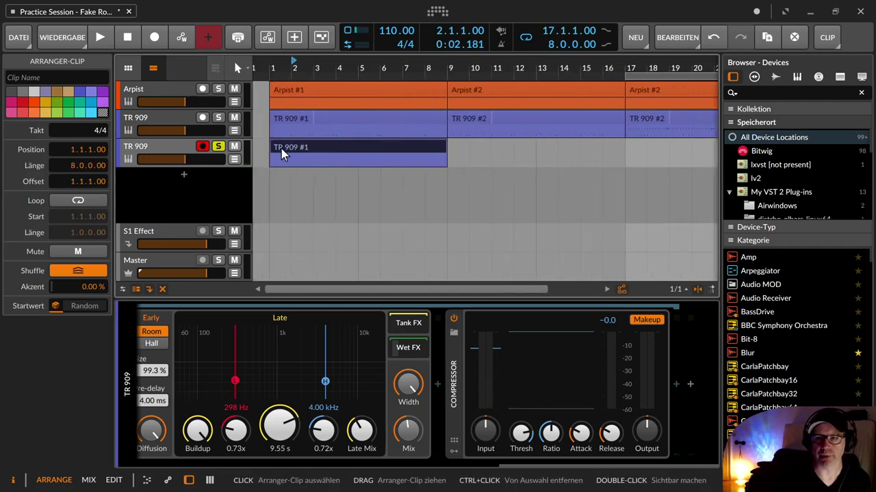
pyautogui.doubleClick(281, 149)
pyautogui.click(281, 148)
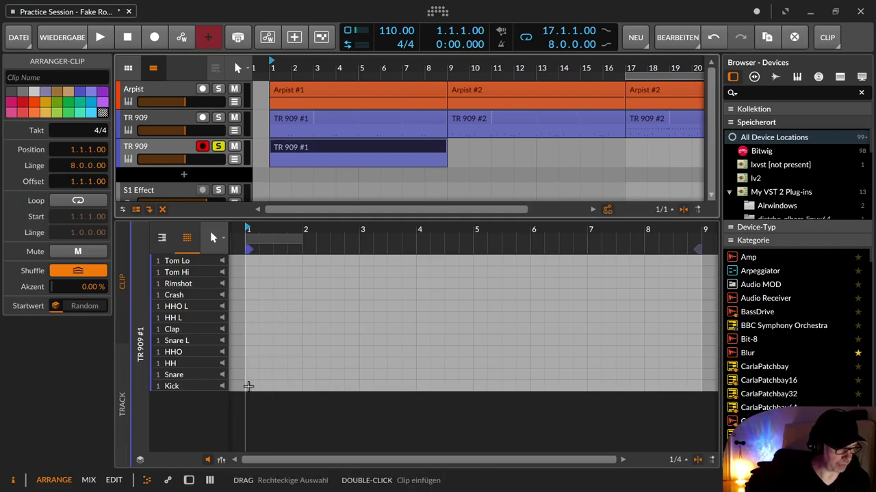
pyautogui.press('3')
pyautogui.click(255, 385)
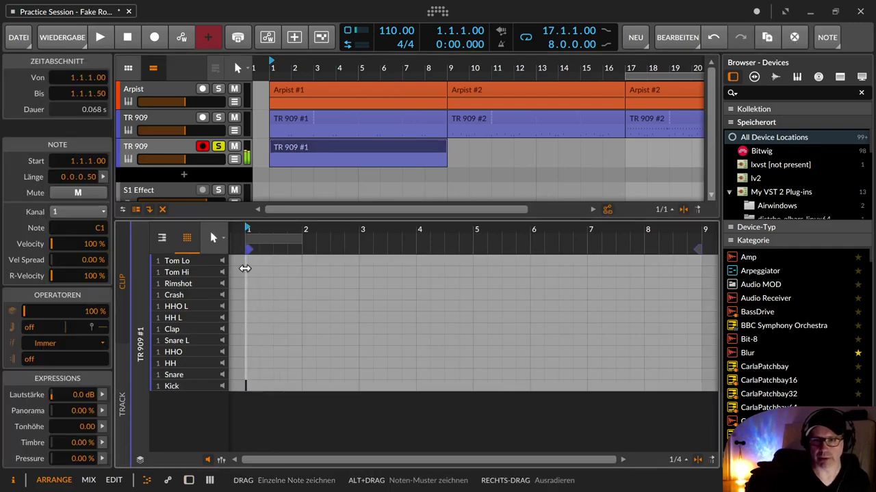
pyautogui.moveTo(260, 232); pyautogui.dragTo(314, 306)
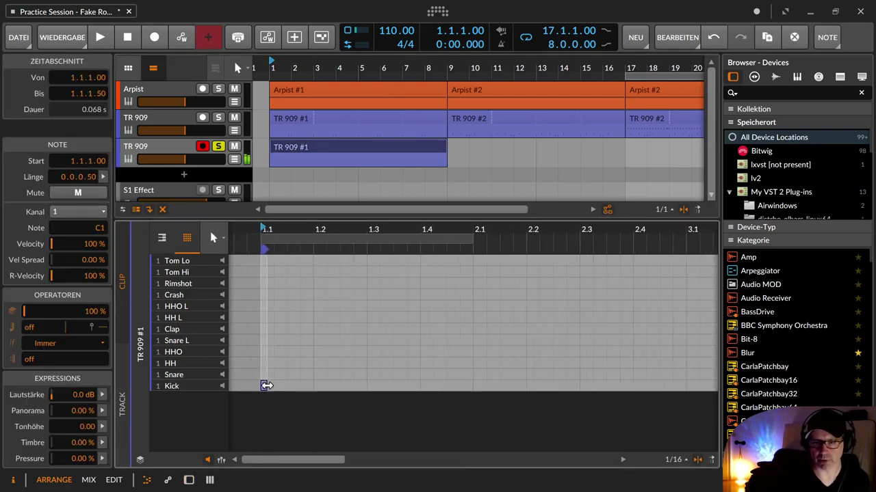
pyautogui.moveTo(266, 386); pyautogui.dragTo(270, 387)
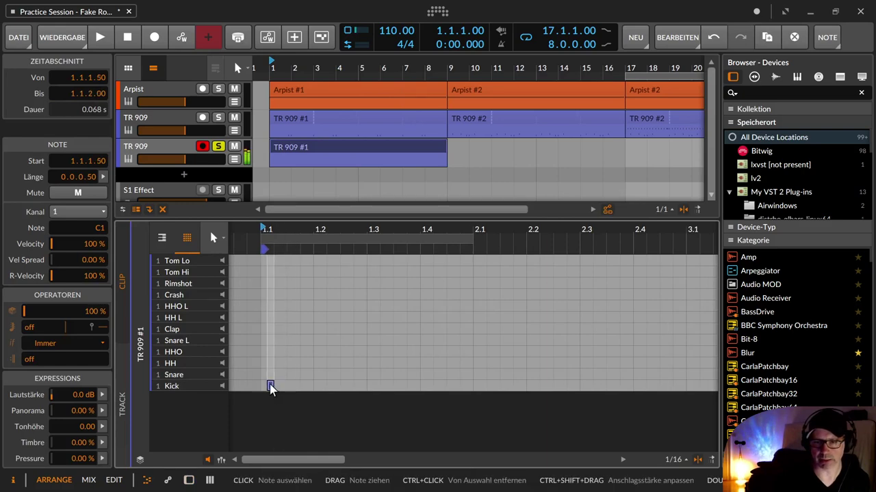
pyautogui.doubleClick(270, 387)
pyautogui.click(312, 381)
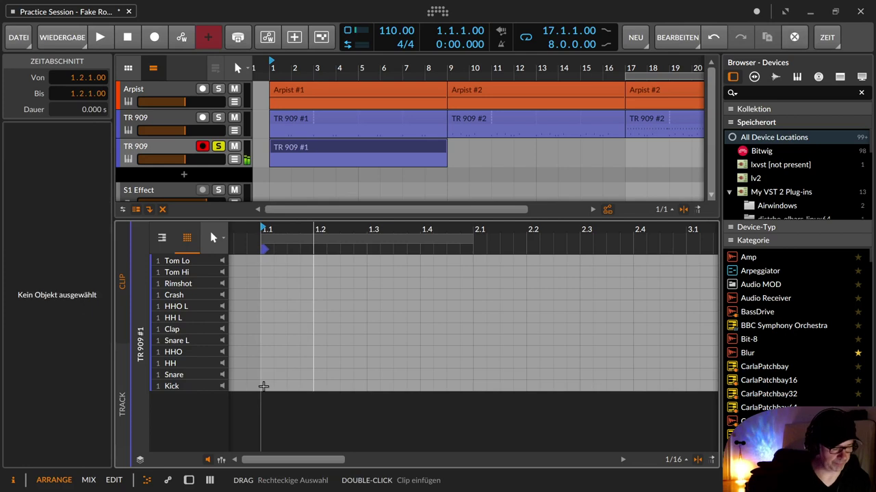
# Step: Draw a Kick note at 1.1.1.00 with a length of 0.0.2.00 and show the velocity lane below the notes
pyautogui.press('3')
pyautogui.click(266, 386)
pyautogui.press('1')
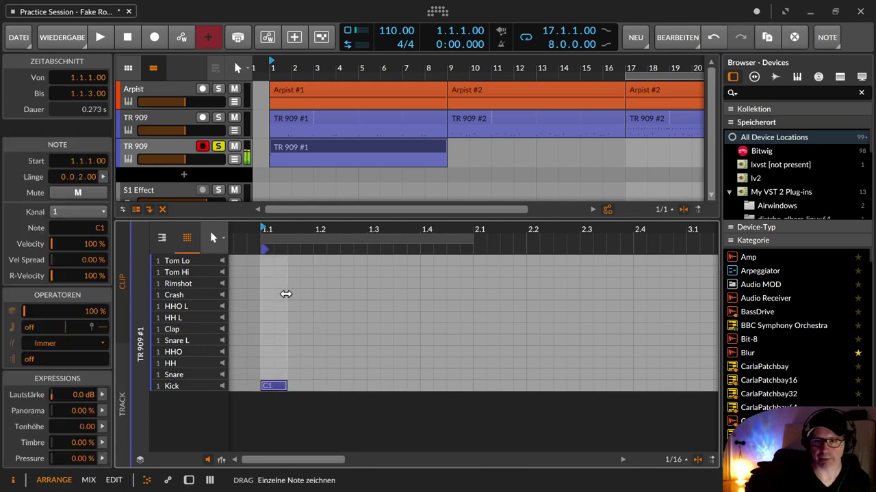
pyautogui.click(221, 459)
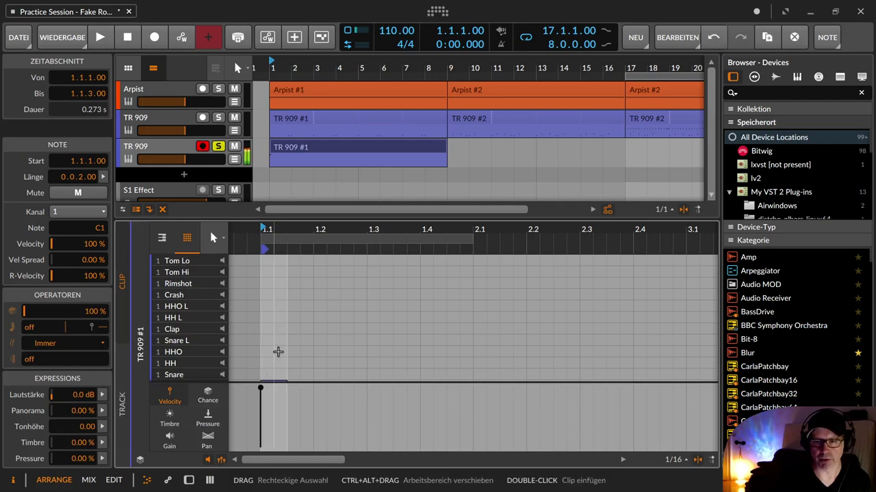
pyautogui.scroll(-1, 277, 352)
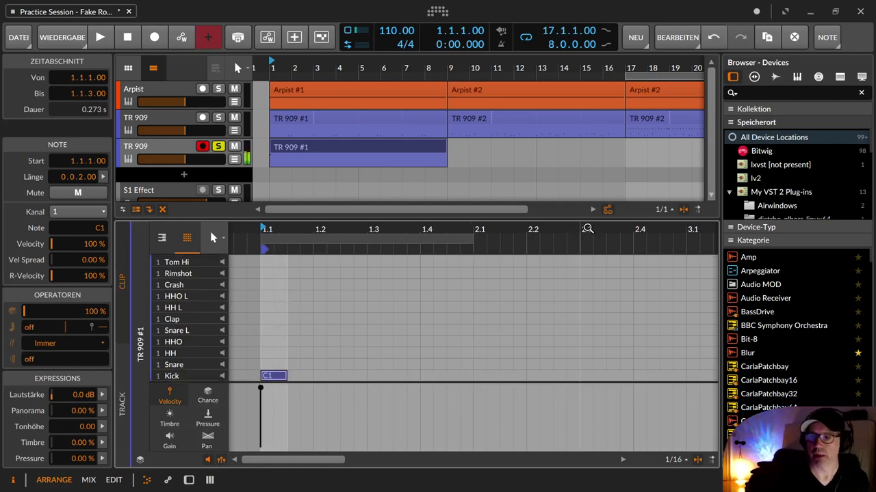
# Step: Return to the device chain view and bounce the duplicated track's clip to a new audio track, Pre-Fader at 24-bit
pyautogui.press('d')
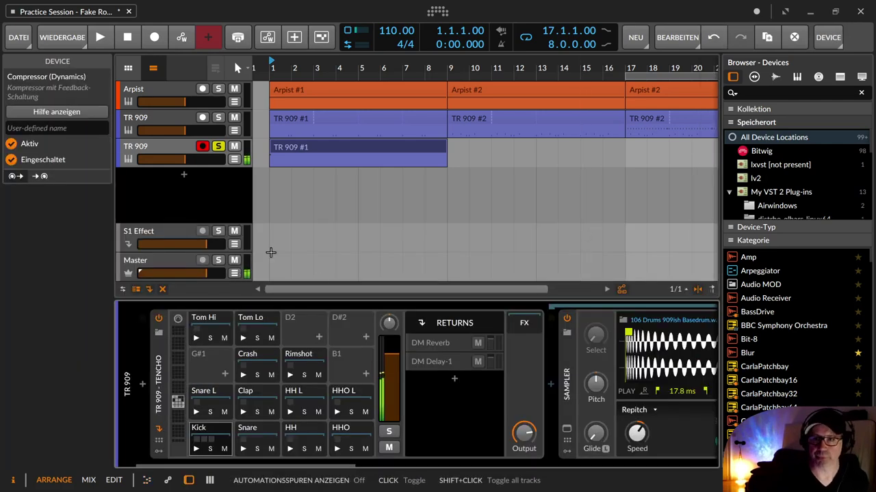
pyautogui.click(313, 147)
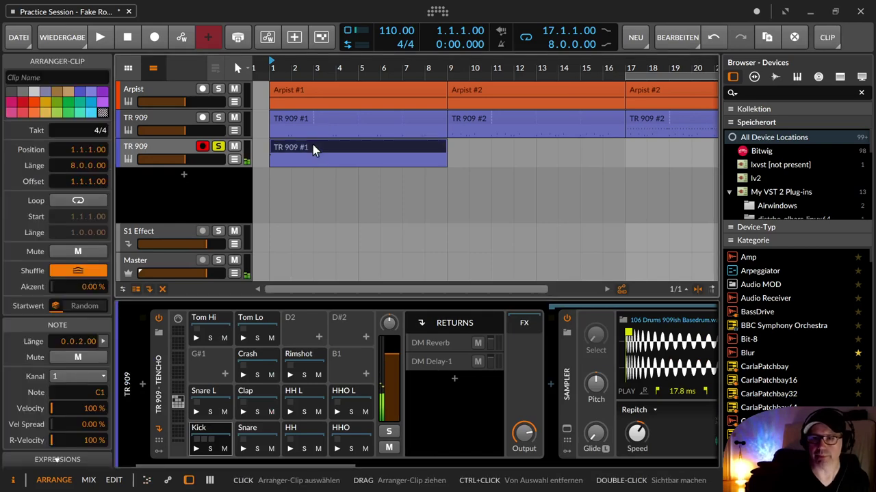
pyautogui.rightClick(313, 146)
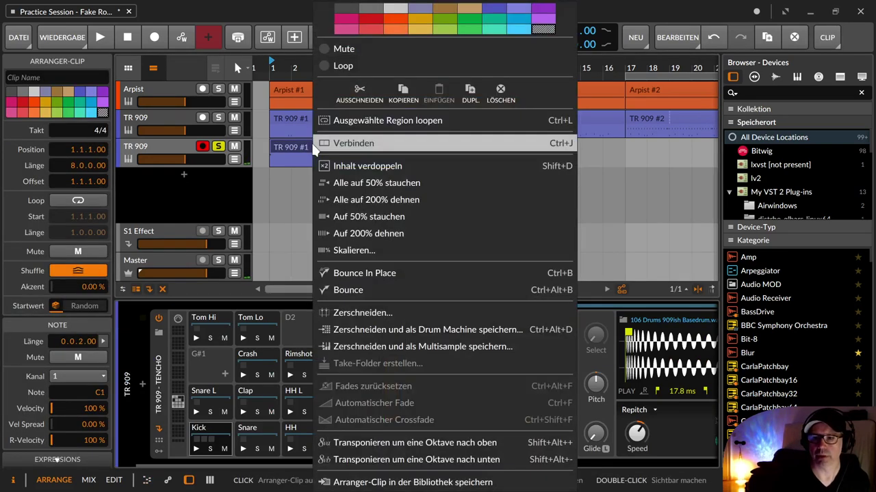
pyautogui.click(391, 297)
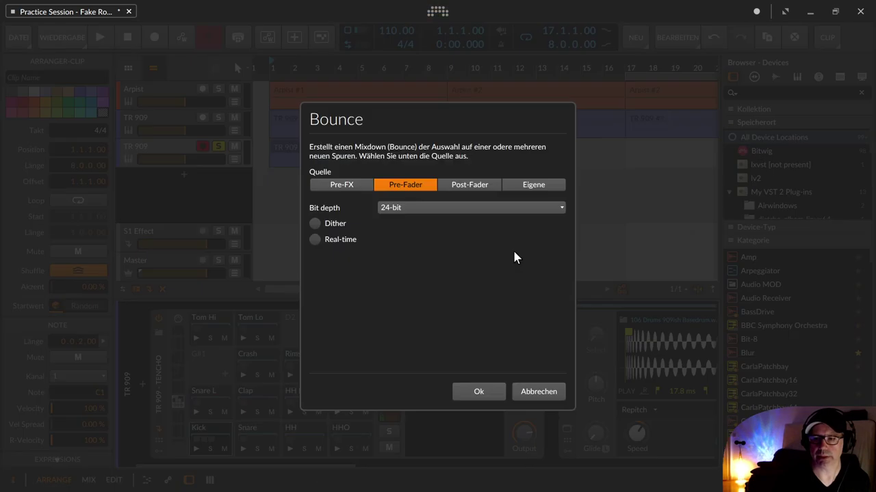
pyautogui.click(478, 391)
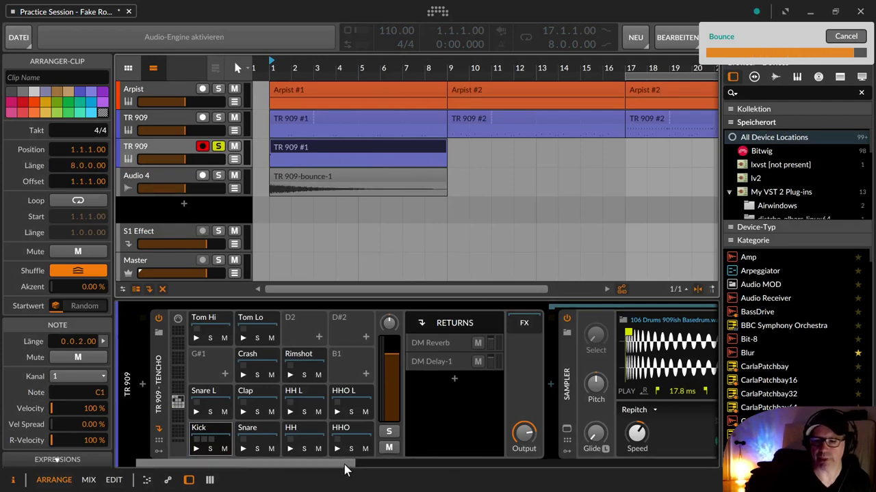
# Step: Raise the Late Mix of the Reverb in the Kick chain and delete the Audio 4 track holding the first bounce
pyautogui.moveTo(362, 464); pyautogui.dragTo(631, 463)
pyautogui.moveTo(550, 432); pyautogui.dragTo(550, 414)
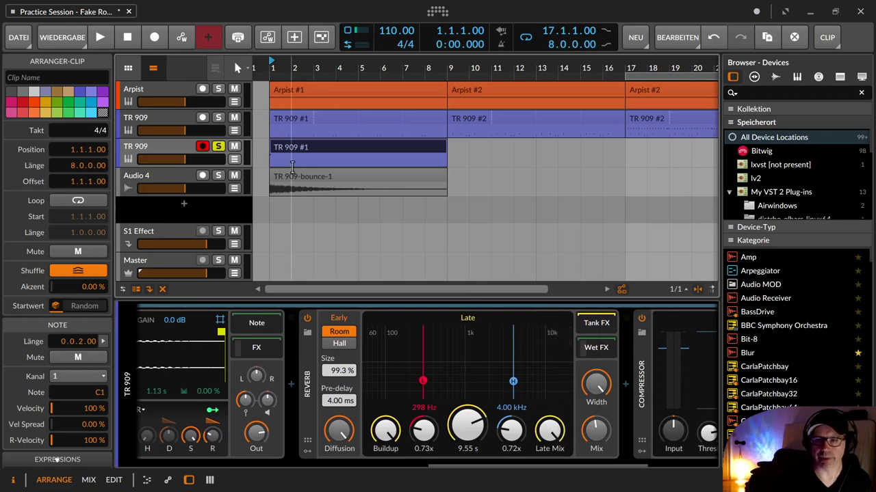
pyautogui.click(171, 176)
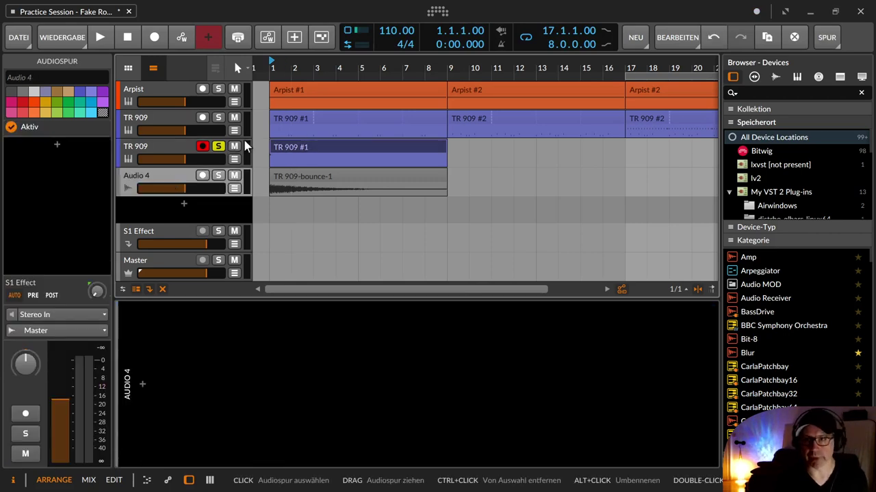
pyautogui.press('Delete')
# Step: Bounce the eight-bar clip on the duplicated TR 909 track to a new audio track again
pyautogui.click(299, 145)
pyautogui.rightClick(297, 142)
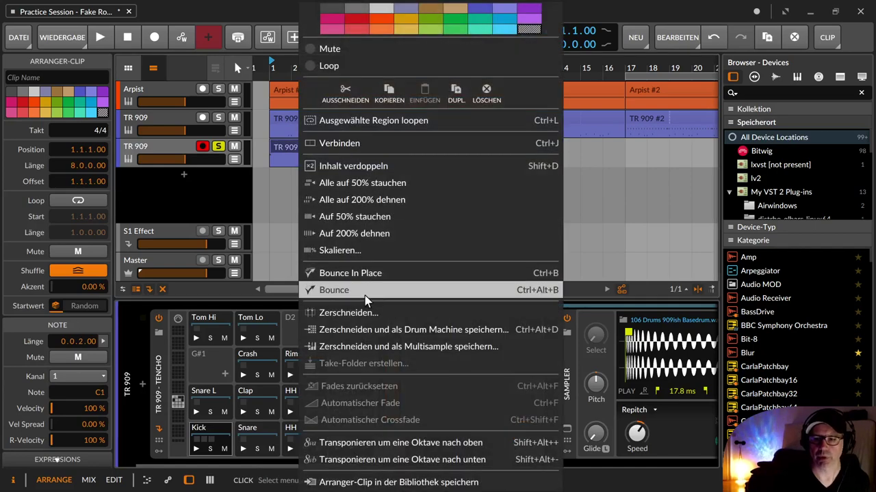
pyautogui.click(364, 293)
pyautogui.click(478, 392)
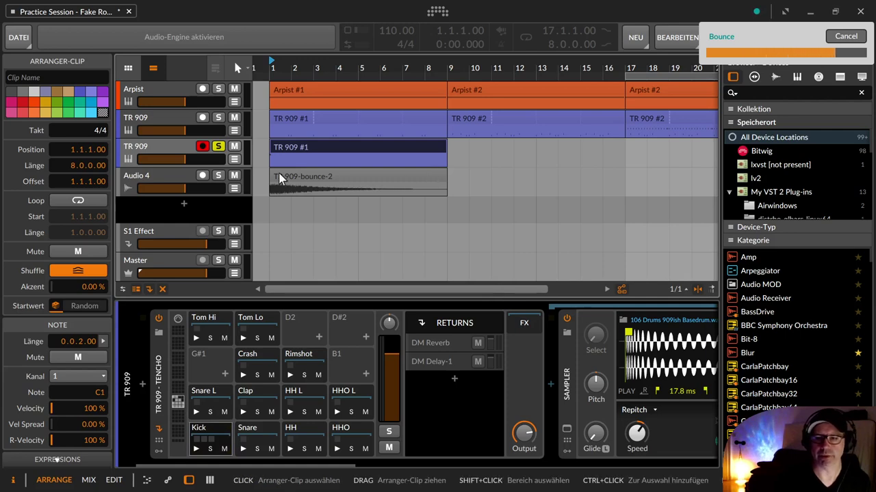
# Step: Add a new instrument track with a Sampler and load the TR 909-bounce-2 clip into it
pyautogui.doubleClick(183, 208)
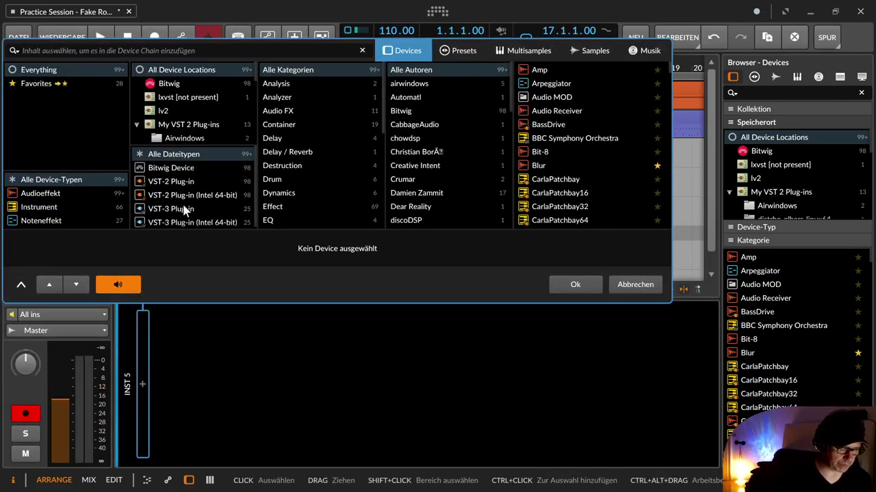
pyautogui.write('samp')
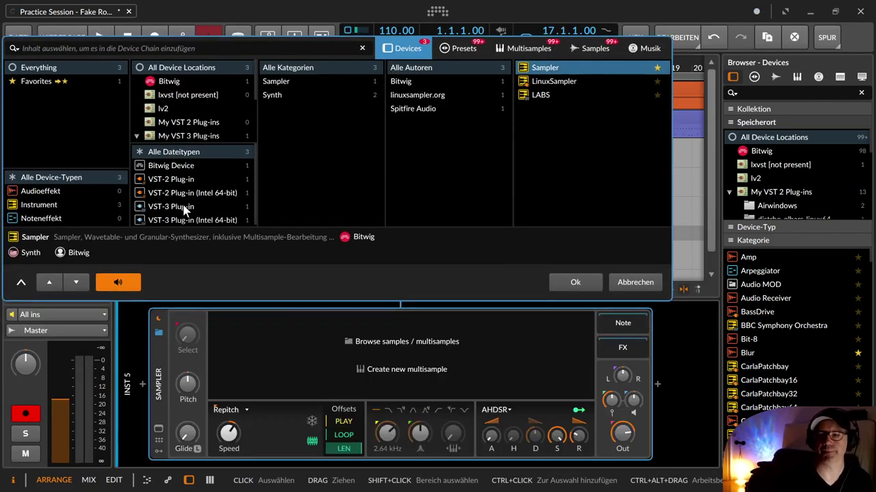
pyautogui.press('Return')
pyautogui.moveTo(299, 177); pyautogui.dragTo(247, 340)
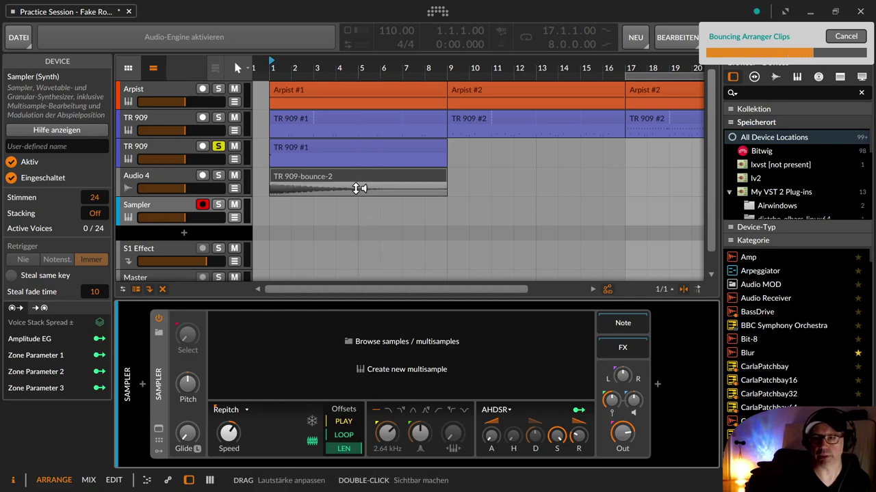
# Step: Delete the Audio 4 track and the duplicated TR 909 track, keeping the new Sampler track
pyautogui.click(151, 179)
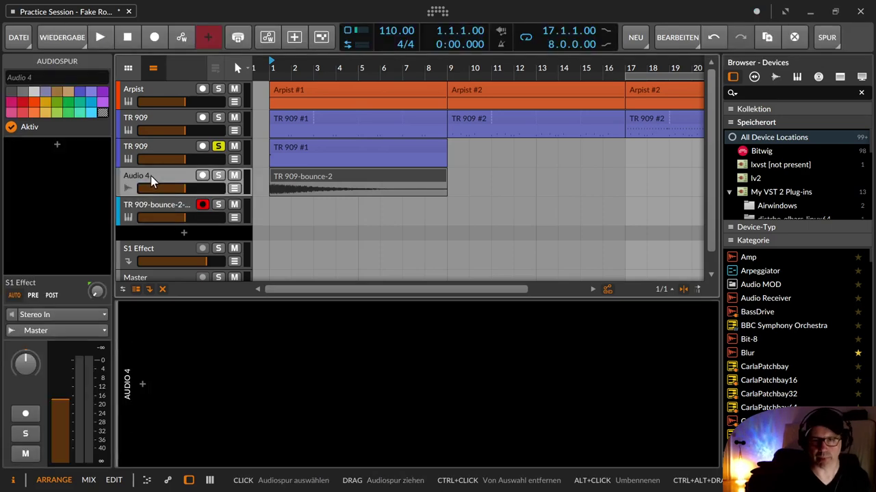
pyautogui.press('Delete')
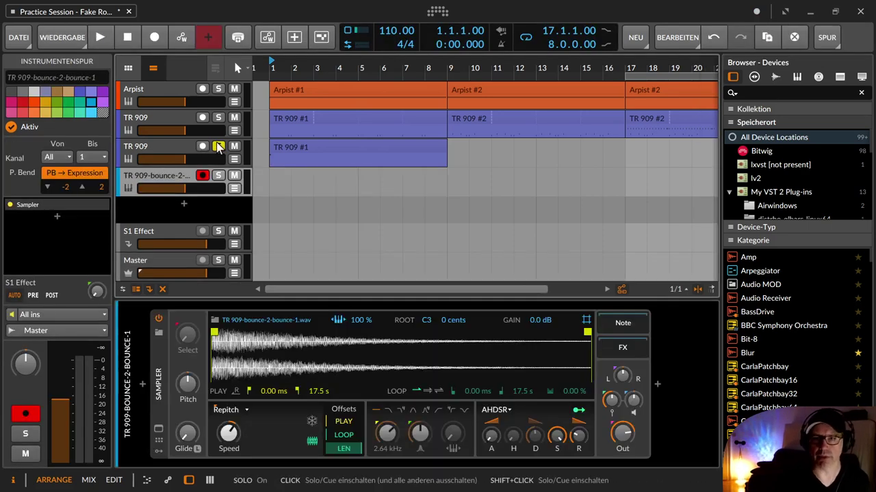
pyautogui.click(178, 148)
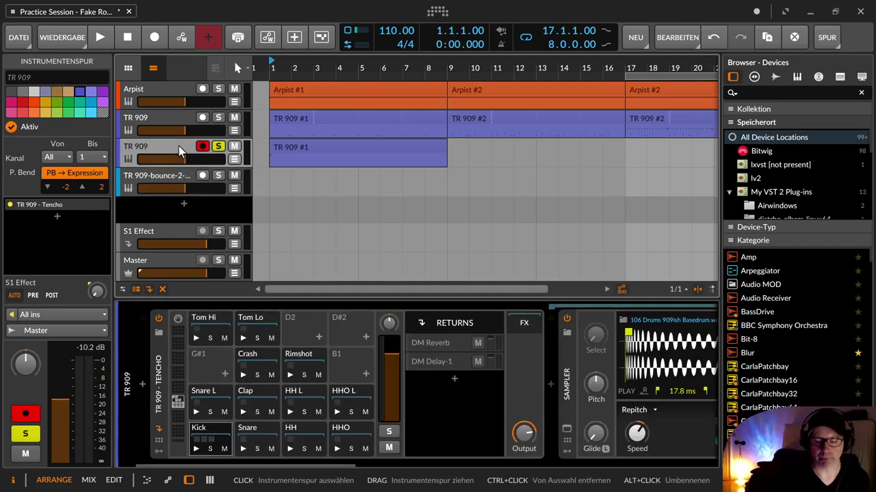
pyautogui.press('Delete')
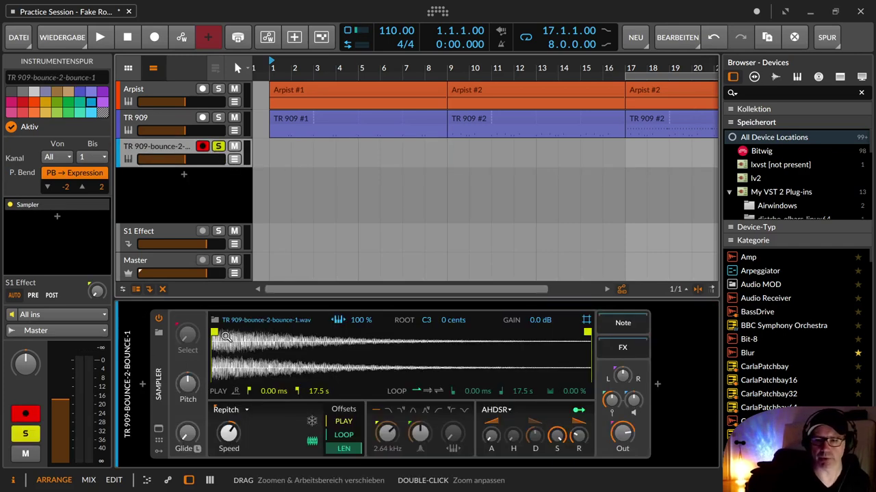
# Step: Set the Sampler's play start to 385 ms, its envelope attack to 5.58 ms, and raise the release
pyautogui.moveTo(215, 332); pyautogui.dragTo(221, 331)
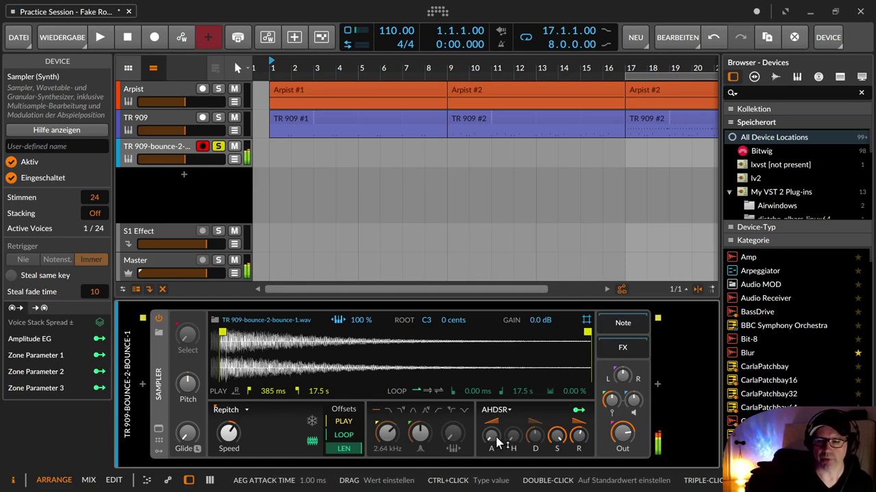
pyautogui.moveTo(488, 440); pyautogui.dragTo(489, 430)
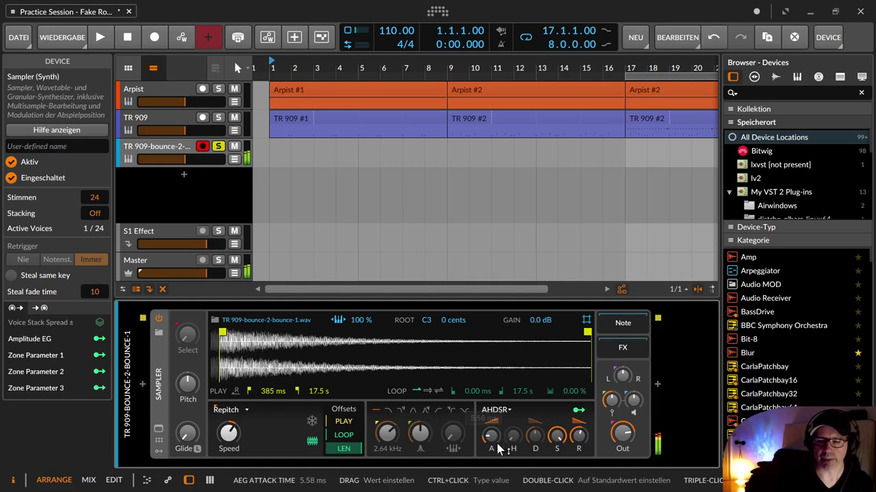
pyautogui.moveTo(578, 438); pyautogui.dragTo(582, 432)
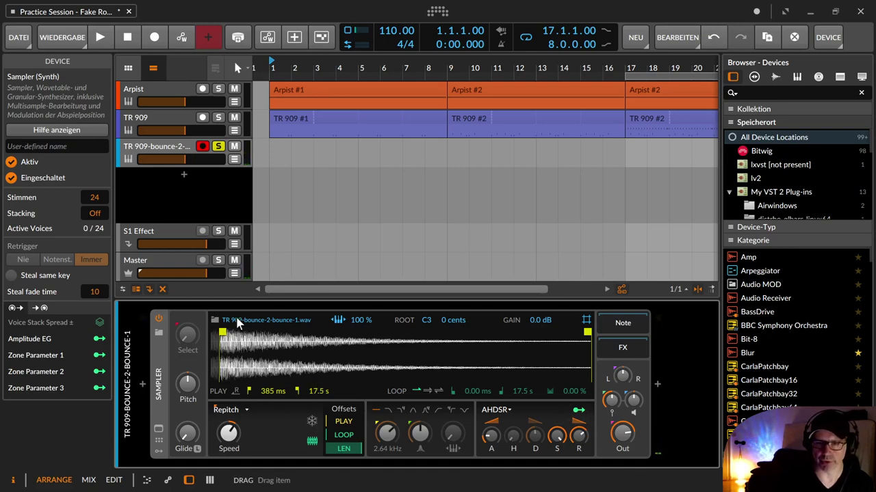
# Step: Enable ping-pong looping in the Sampler and loop the sample from 443 ms to 1.81 s with a 100 % crossfade
pyautogui.moveTo(231, 340); pyautogui.dragTo(237, 379)
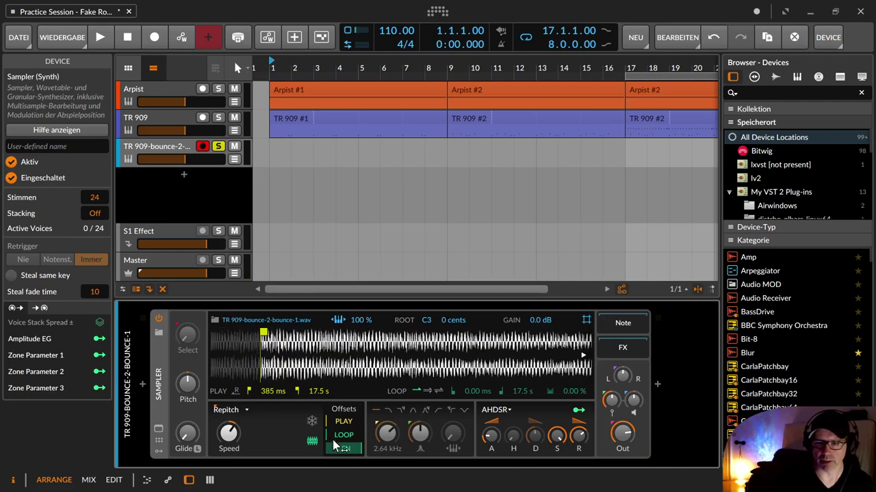
pyautogui.click(439, 392)
pyautogui.moveTo(388, 350); pyautogui.dragTo(388, 318)
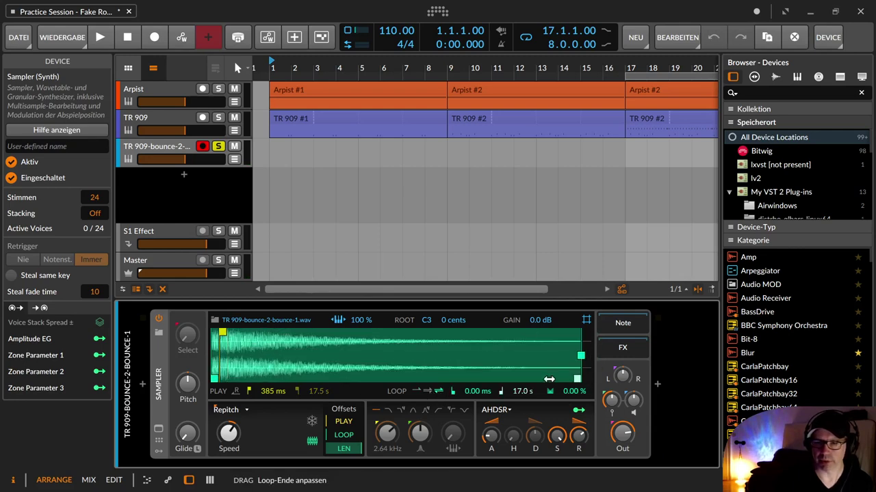
pyautogui.moveTo(586, 377)
pyautogui.mouseDown()
pyautogui.moveTo(223, 378)
pyautogui.moveTo(235, 355)
pyautogui.mouseUp()
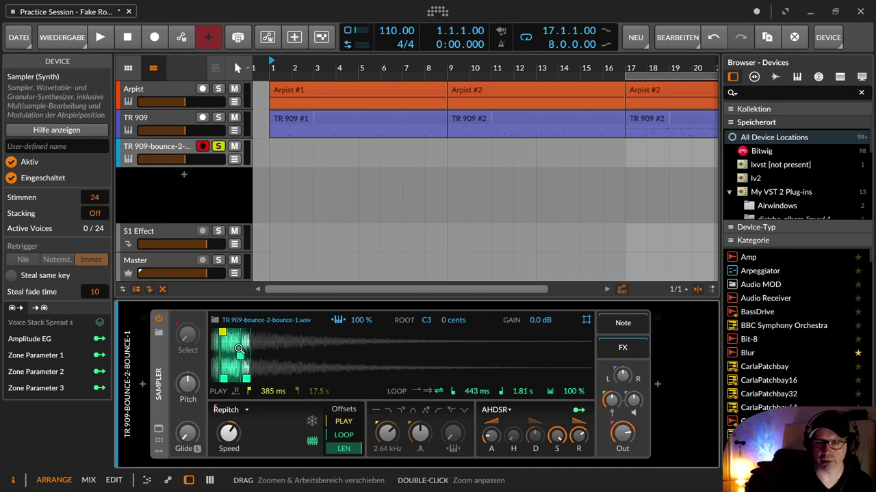
# Step: Tighten the sample loop to 848 ms–1.77 s and move the play start to 848 ms
pyautogui.moveTo(246, 380); pyautogui.dragTo(224, 380)
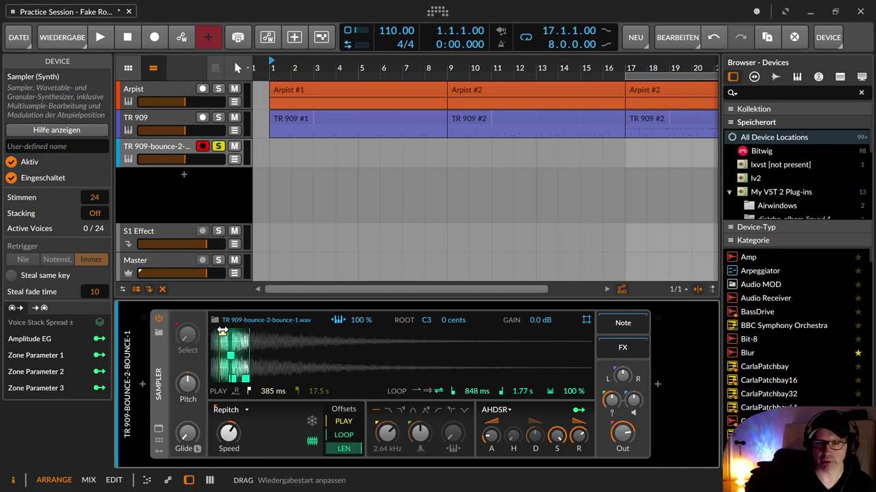
pyautogui.moveTo(222, 332)
pyautogui.mouseDown()
pyautogui.moveTo(231, 331)
pyautogui.moveTo(241, 352)
pyautogui.moveTo(236, 389)
pyautogui.mouseUp()
pyautogui.moveTo(292, 348)
pyautogui.mouseDown()
pyautogui.moveTo(292, 334)
pyautogui.moveTo(281, 338)
pyautogui.mouseUp()
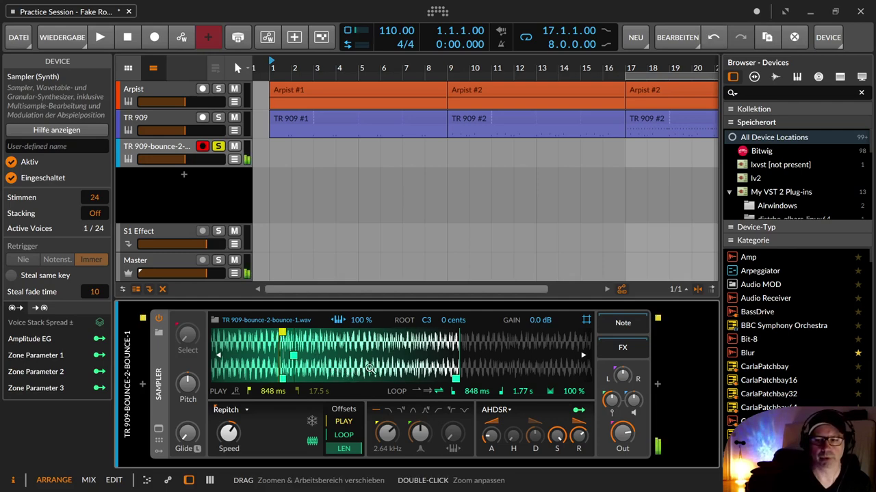
# Step: Set the sample gain to +3.7 dB and slightly lengthen the envelope's attack and release
pyautogui.moveTo(549, 322); pyautogui.dragTo(550, 318)
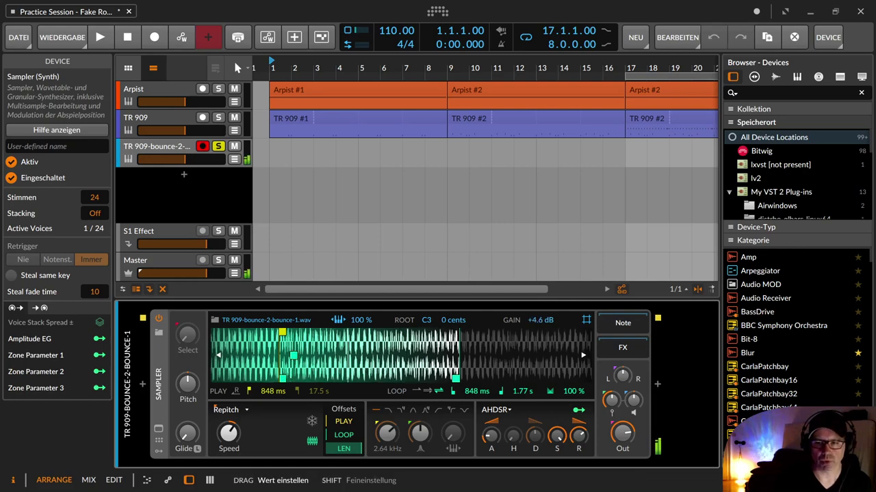
pyautogui.moveTo(549, 319); pyautogui.dragTo(549, 324)
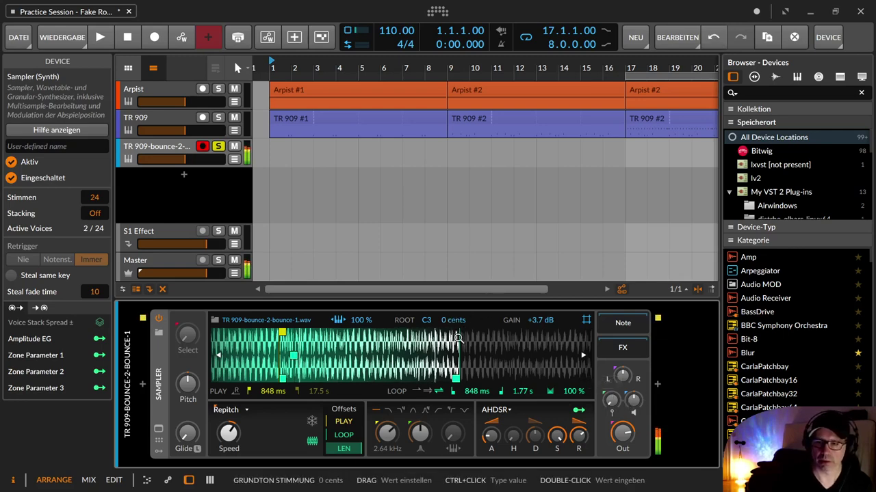
pyautogui.moveTo(491, 438); pyautogui.dragTo(490, 435)
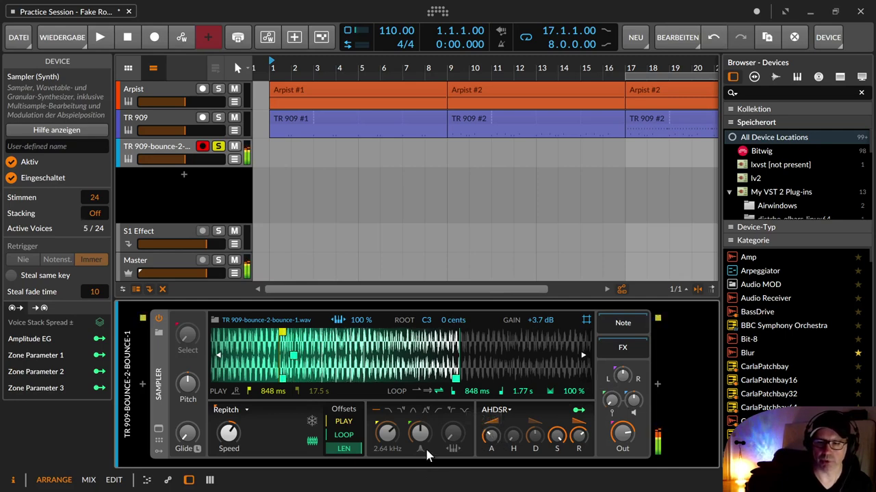
pyautogui.moveTo(490, 435); pyautogui.dragTo(490, 433)
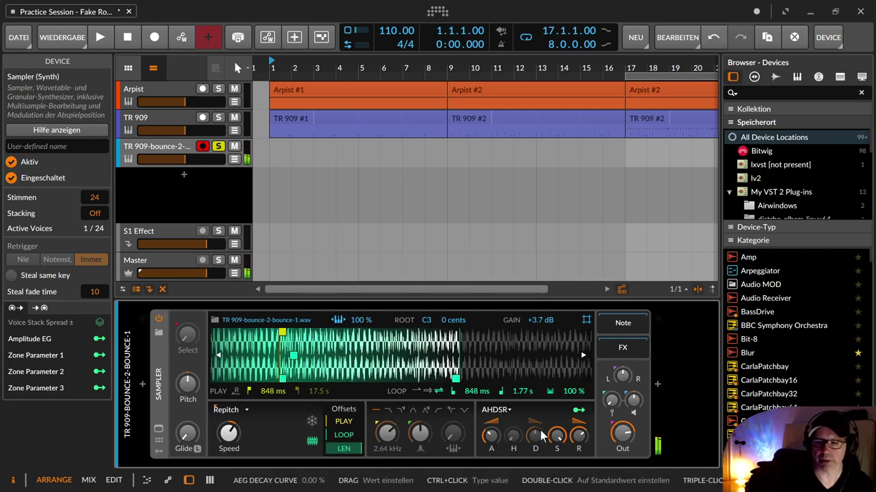
pyautogui.moveTo(584, 440); pyautogui.dragTo(585, 436)
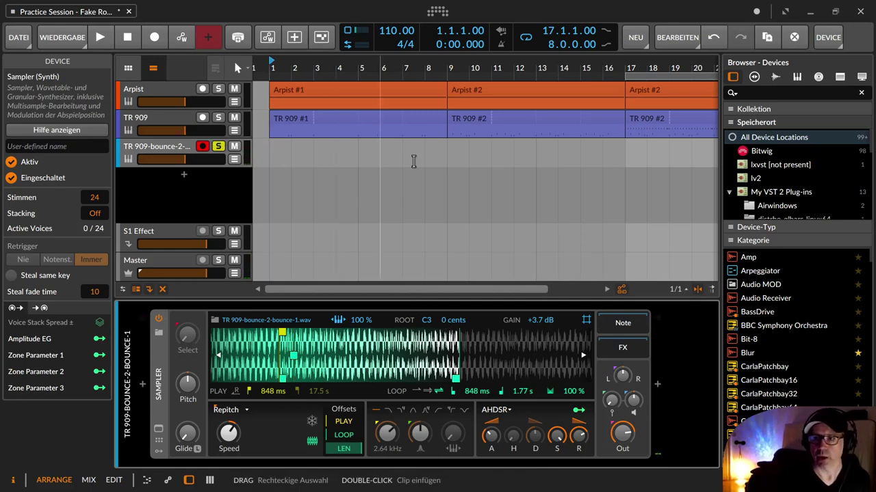
# Step: Turn off solo on the Sampler track and play the arrangement from bar 1 with that track armed for playing along
pyautogui.click(219, 148)
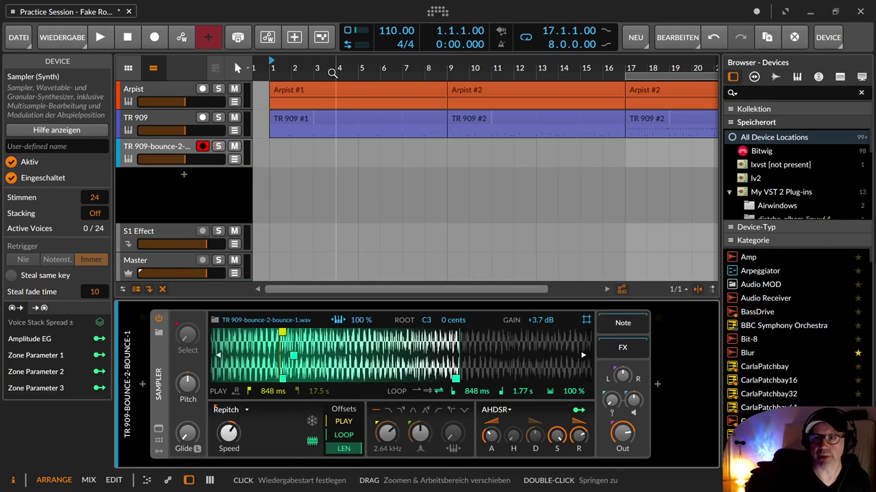
pyautogui.click(309, 93)
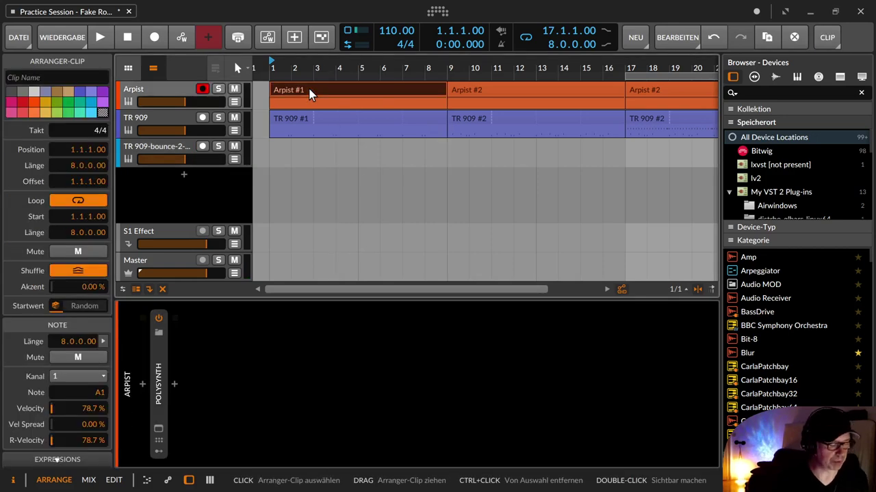
pyautogui.press('space')
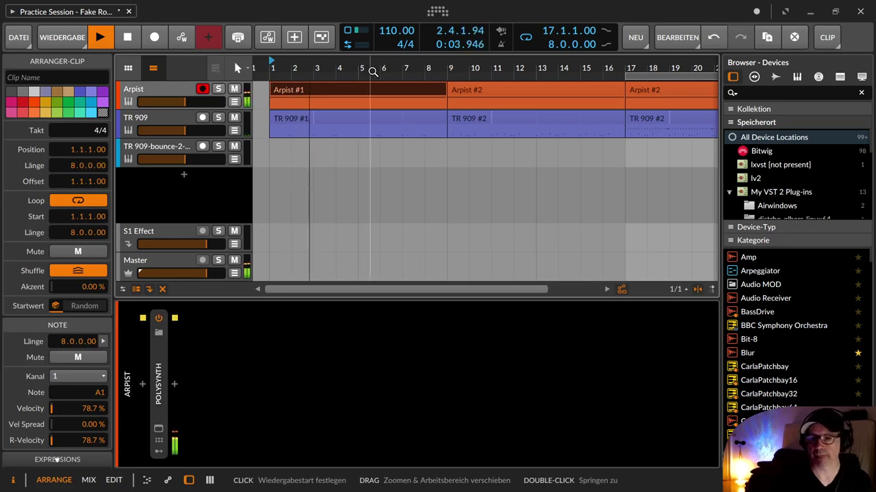
pyautogui.click(154, 151)
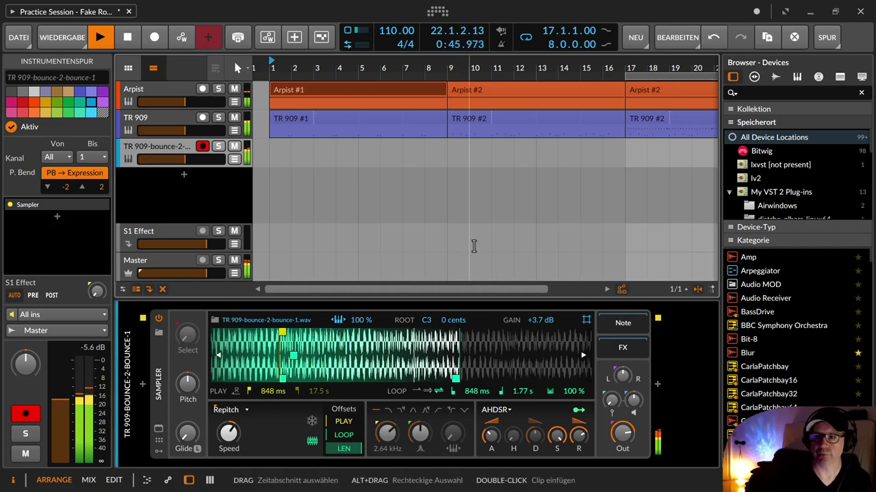
pyautogui.moveTo(565, 68); pyautogui.dragTo(427, 68)
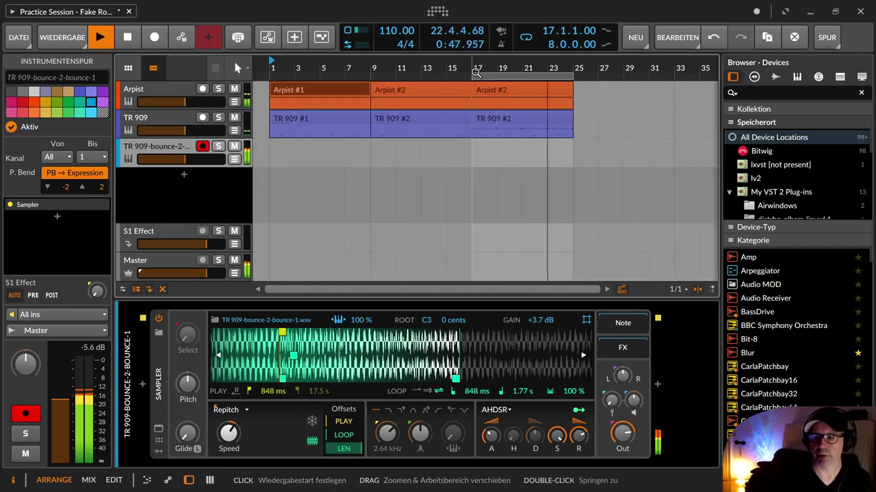
pyautogui.press('space')
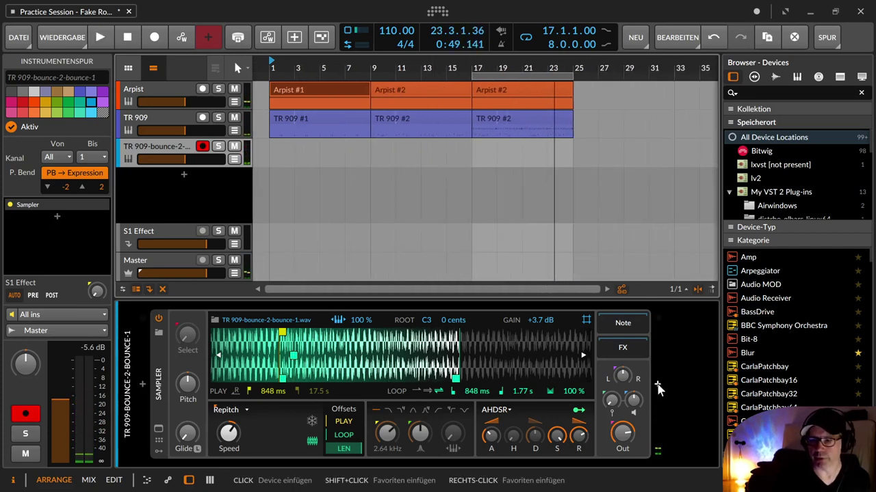
# Step: Insert a Filter after the Sampler, set its low-pass frequency to 351 Hz and lower the resonance
pyautogui.click(657, 385)
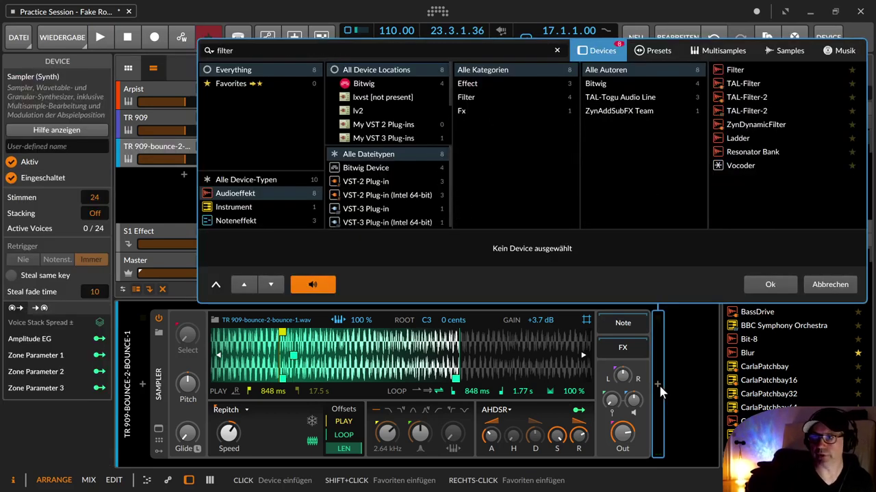
pyautogui.press('Return')
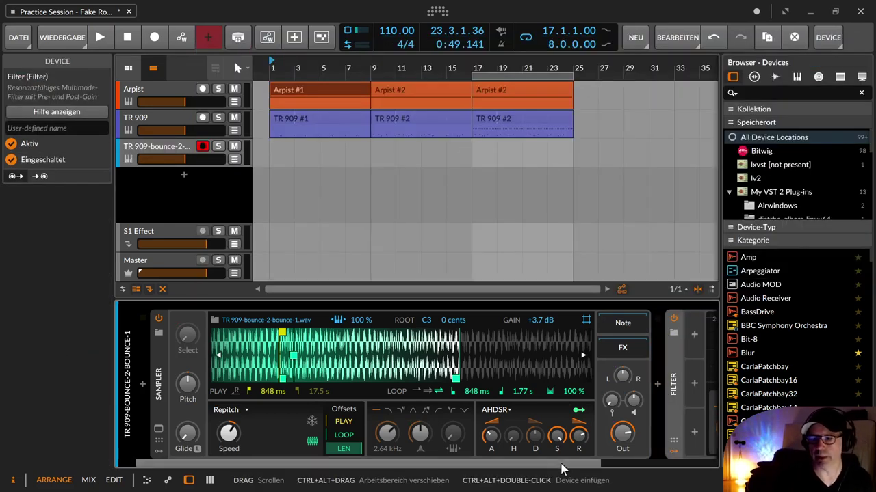
pyautogui.hscroll(2, 701, 454)
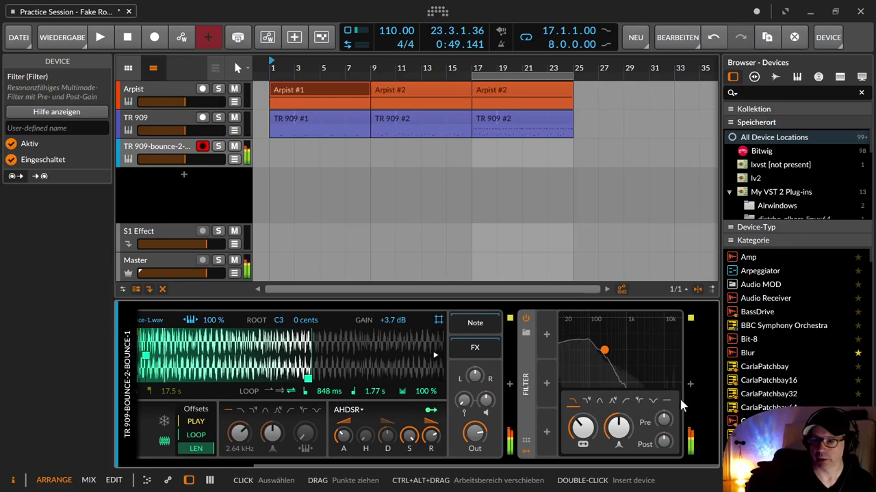
pyautogui.moveTo(587, 429)
pyautogui.mouseDown()
pyautogui.moveTo(587, 407)
pyautogui.moveTo(587, 422)
pyautogui.mouseUp()
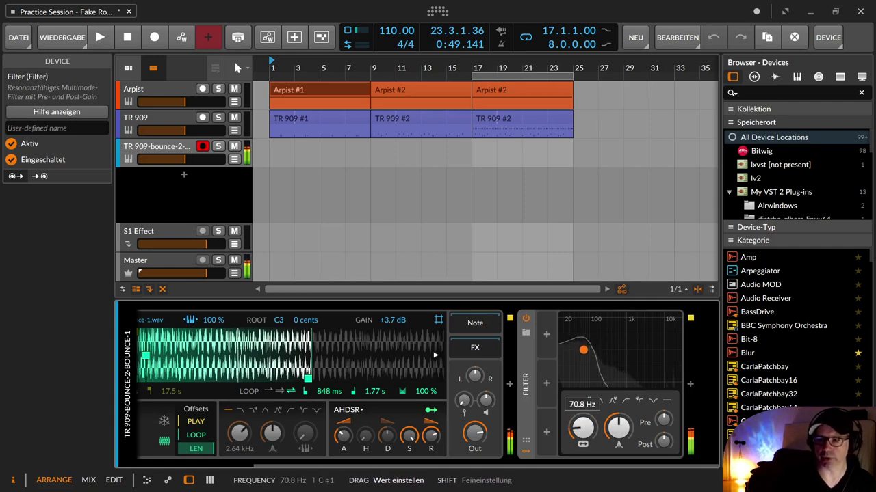
pyautogui.moveTo(587, 423); pyautogui.dragTo(614, 436)
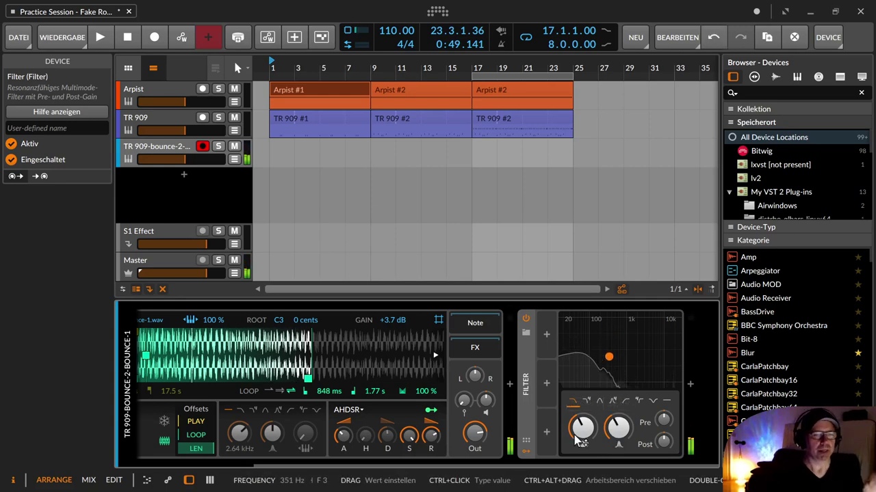